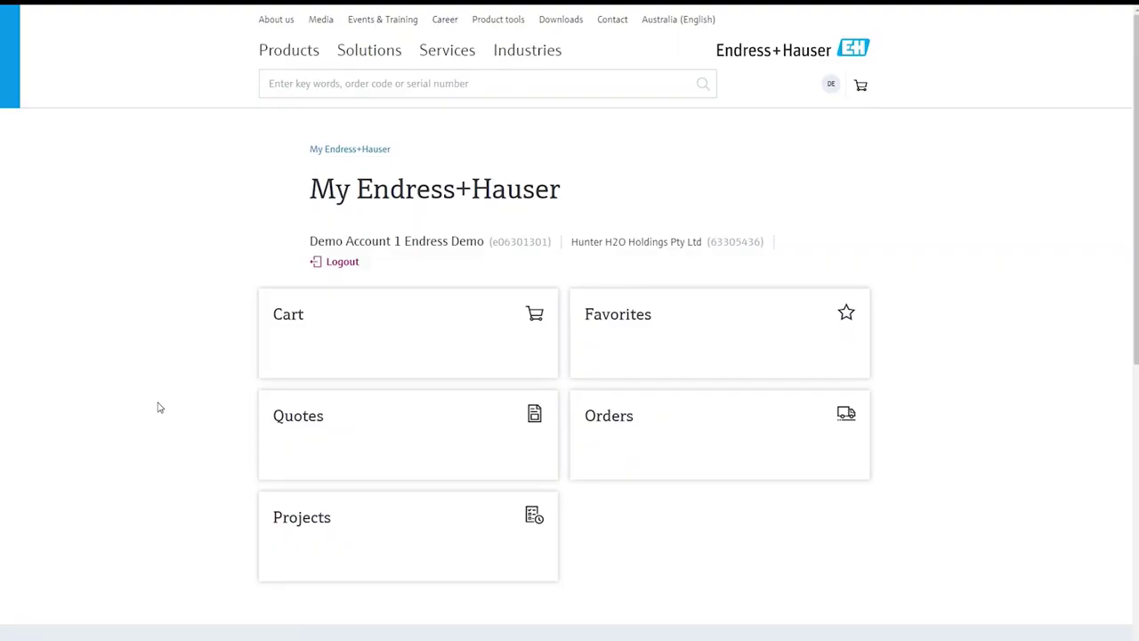
Go to the Product tools page and find the Applicator product selection tool
left_click(500, 21)
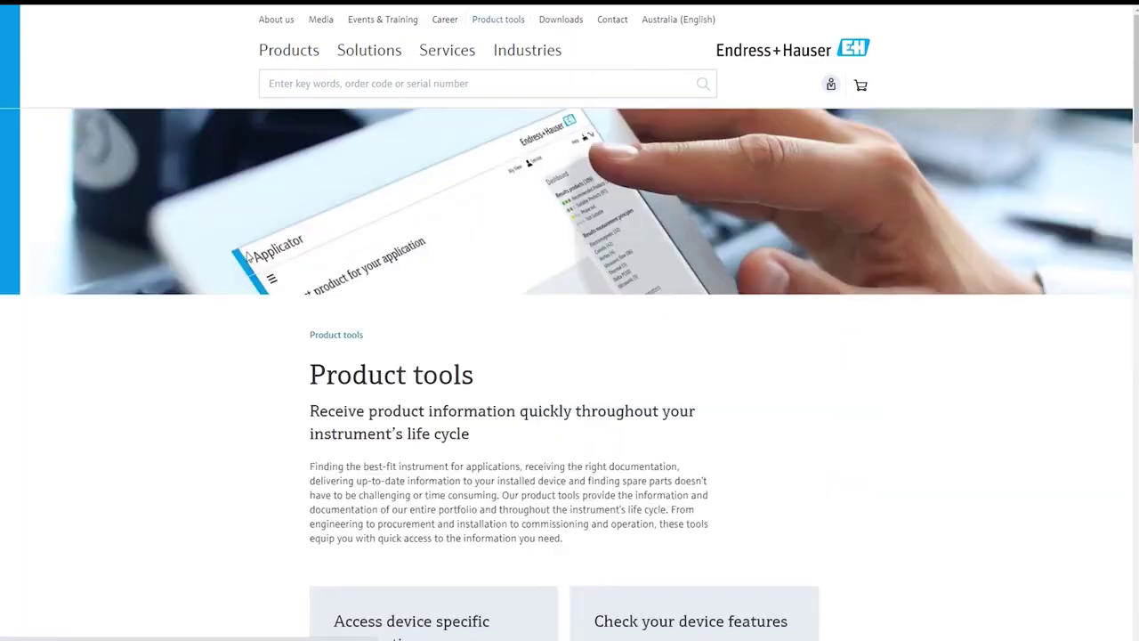
scroll(248, 255, "down", 9)
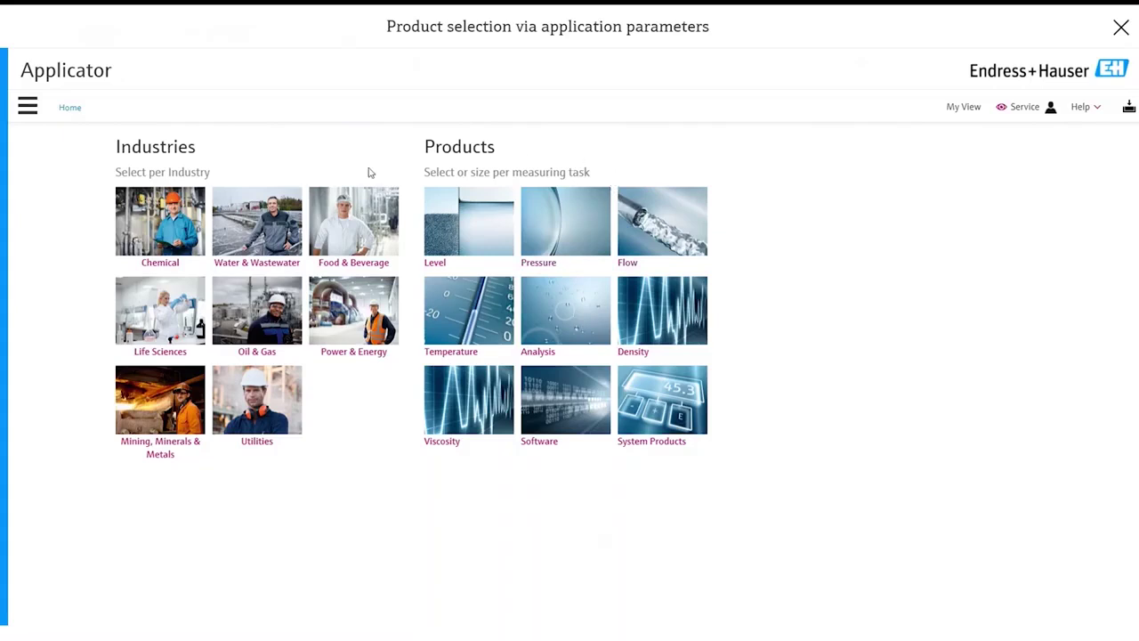
Open the Water & Wastewater industry's Wastewater and sludge treatment process diagram
left_click(281, 212)
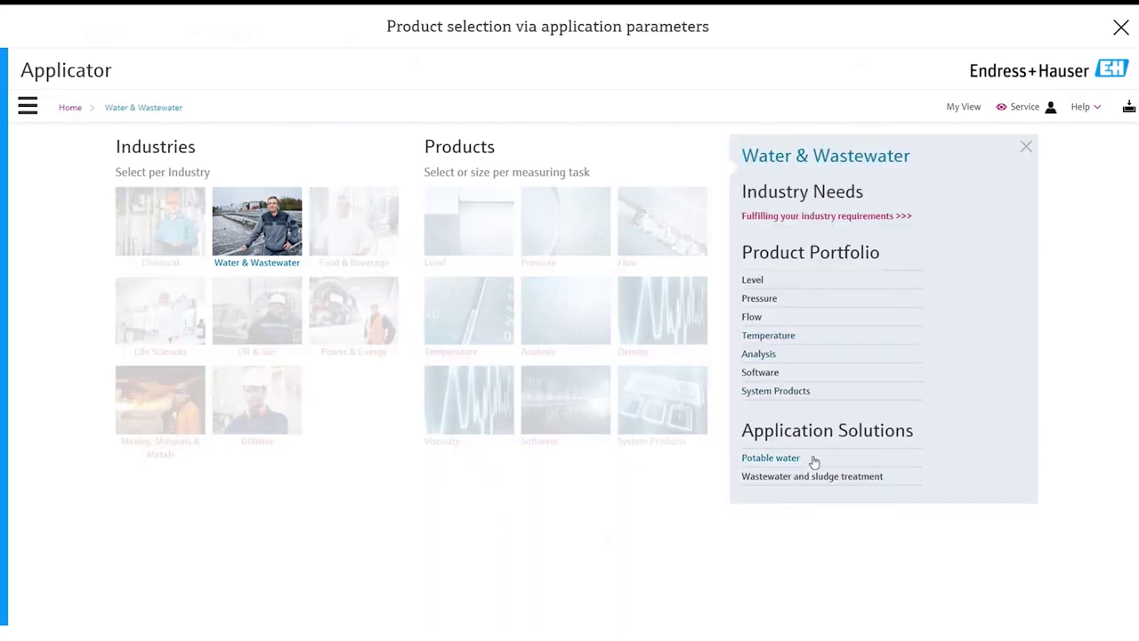
left_click(861, 477)
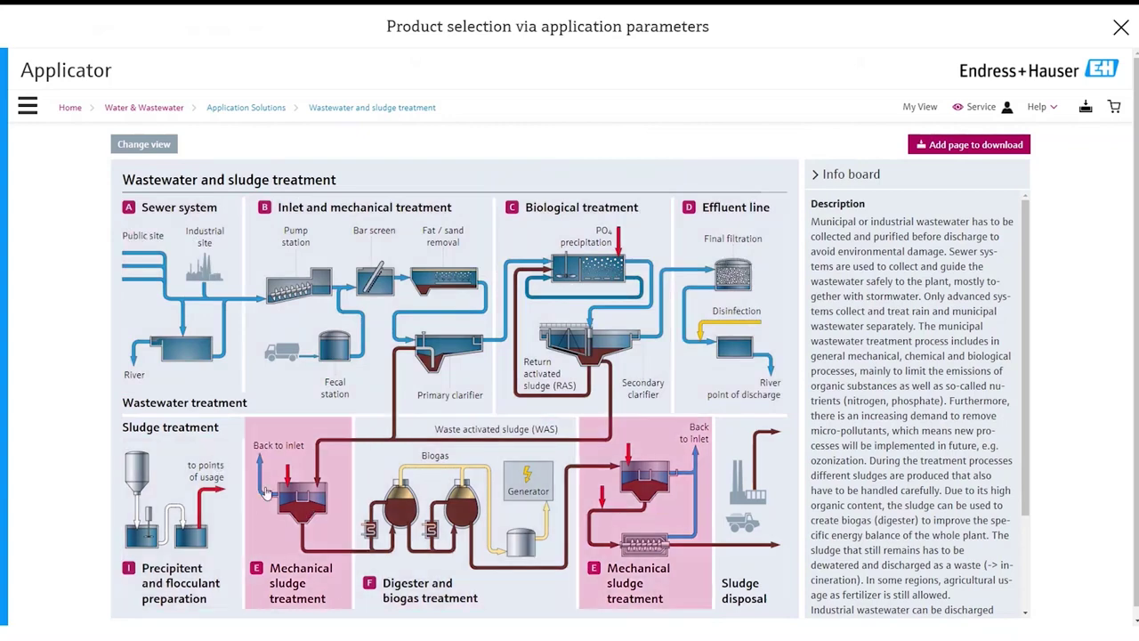
scroll(285, 494, "down", 1)
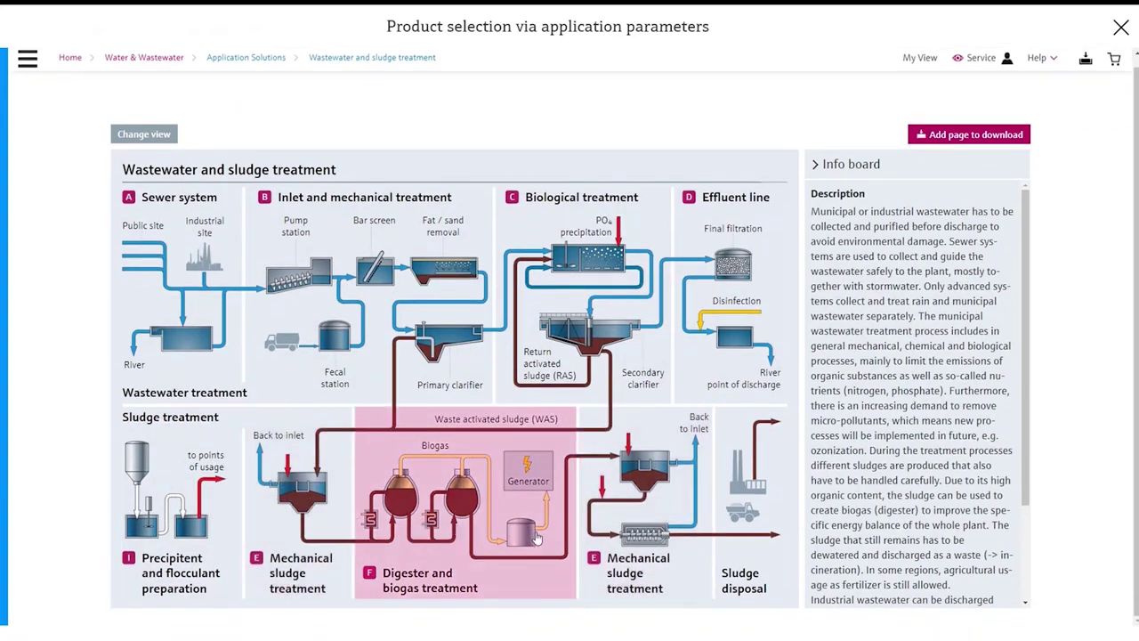
scroll(534, 534, "up", 1)
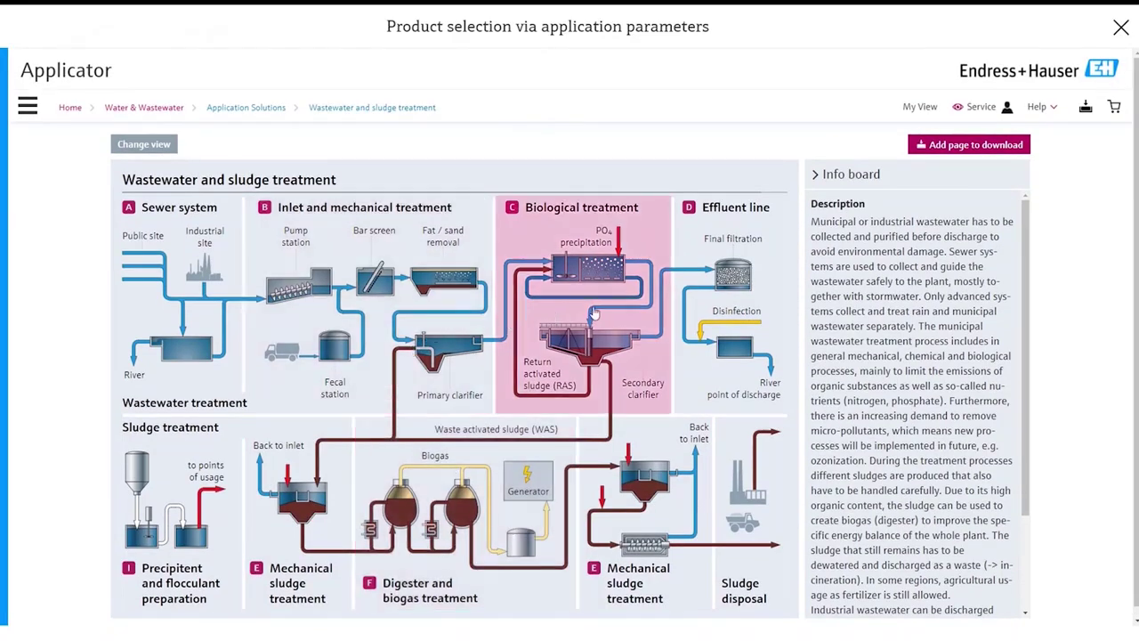
Open the Biological treatment stage, then the C3 Membrane bioreactor (MBR) diagram
left_click(608, 295)
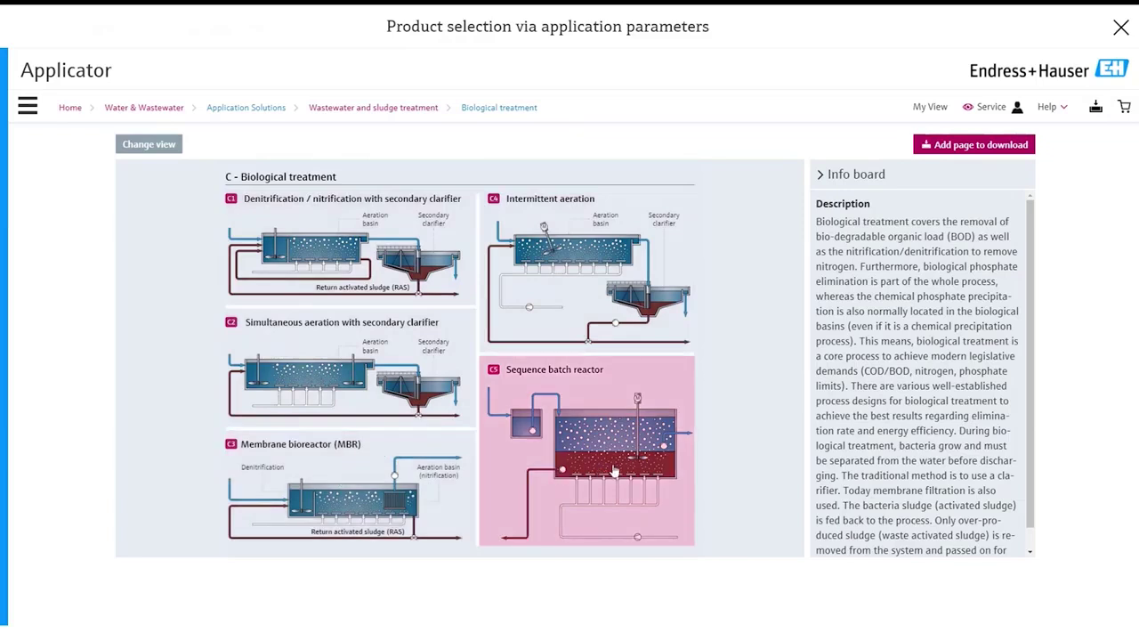
left_click(365, 480)
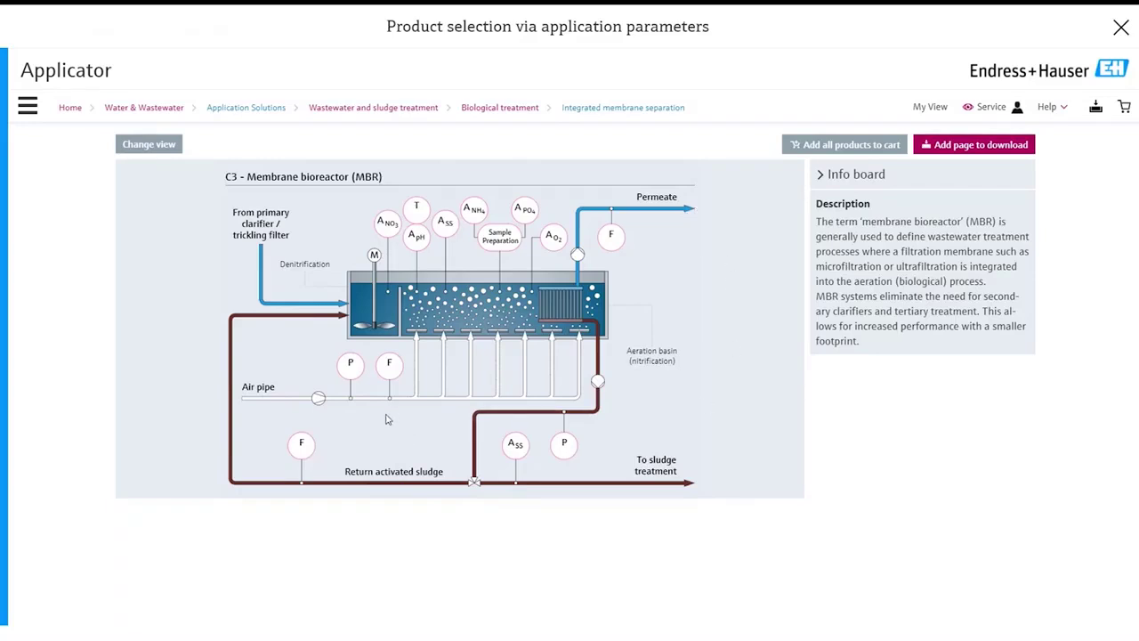
Add the DN100 4" Proline t-mass F 300 air-pipe flowmeter to the cart and return to the MBR page
left_click(390, 377)
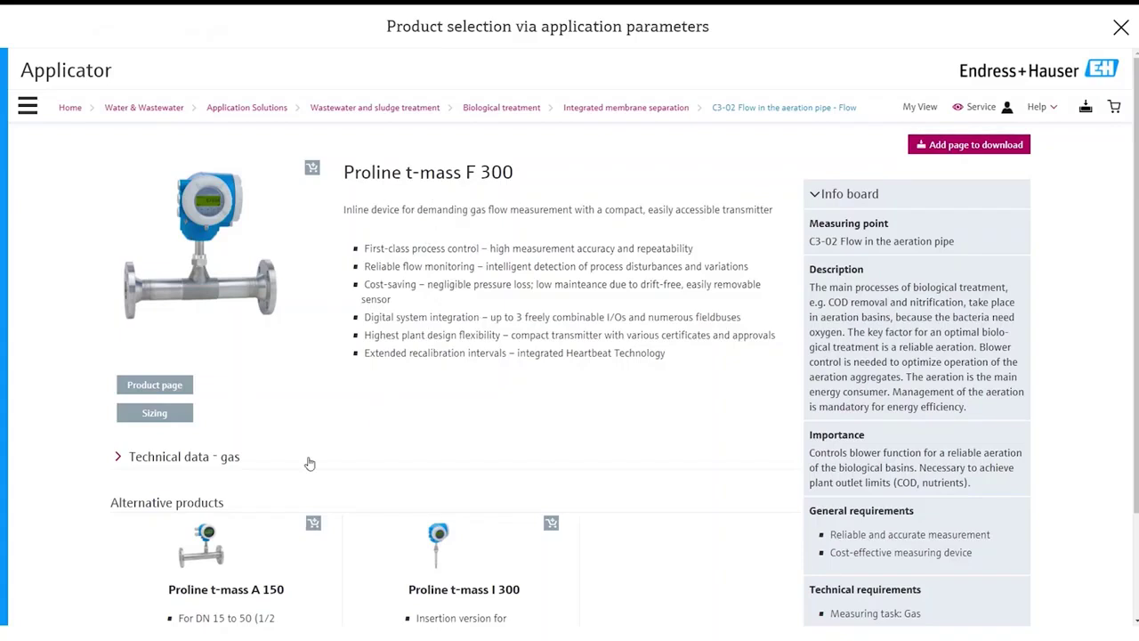
left_click(122, 460)
scroll(428, 367, "down", 2)
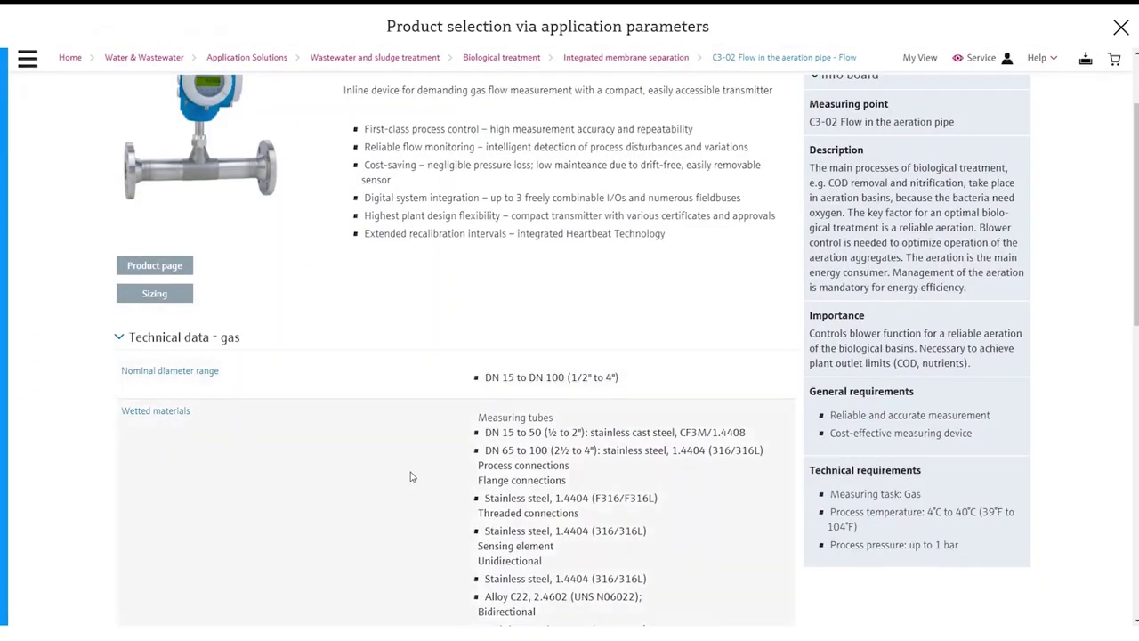
scroll(413, 481, "up", 2)
left_click(312, 171)
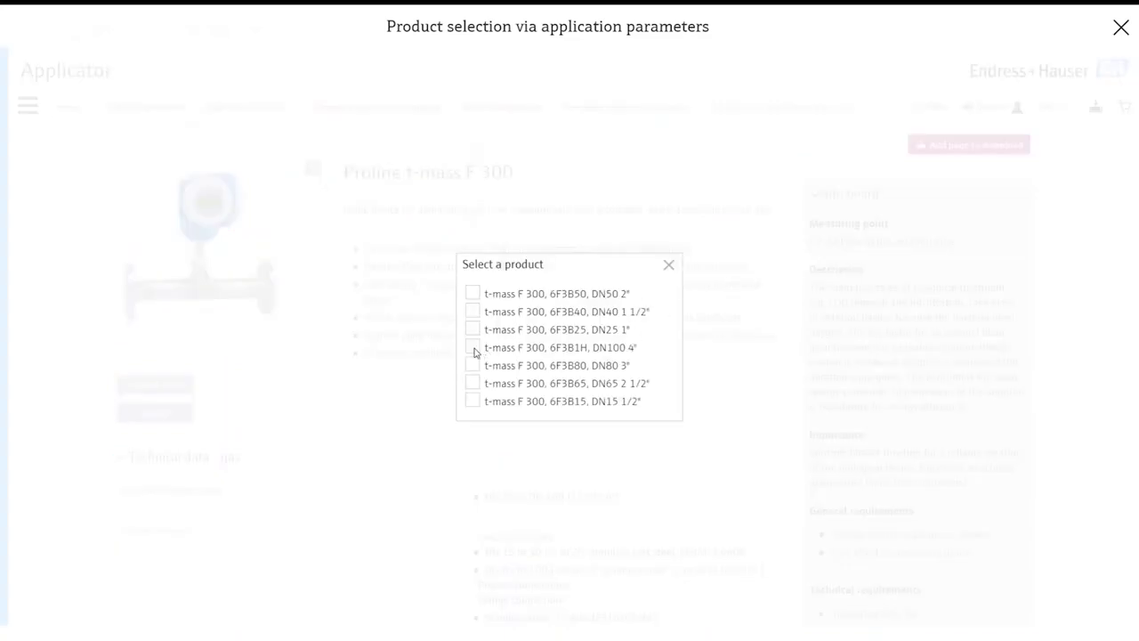
left_click(472, 348)
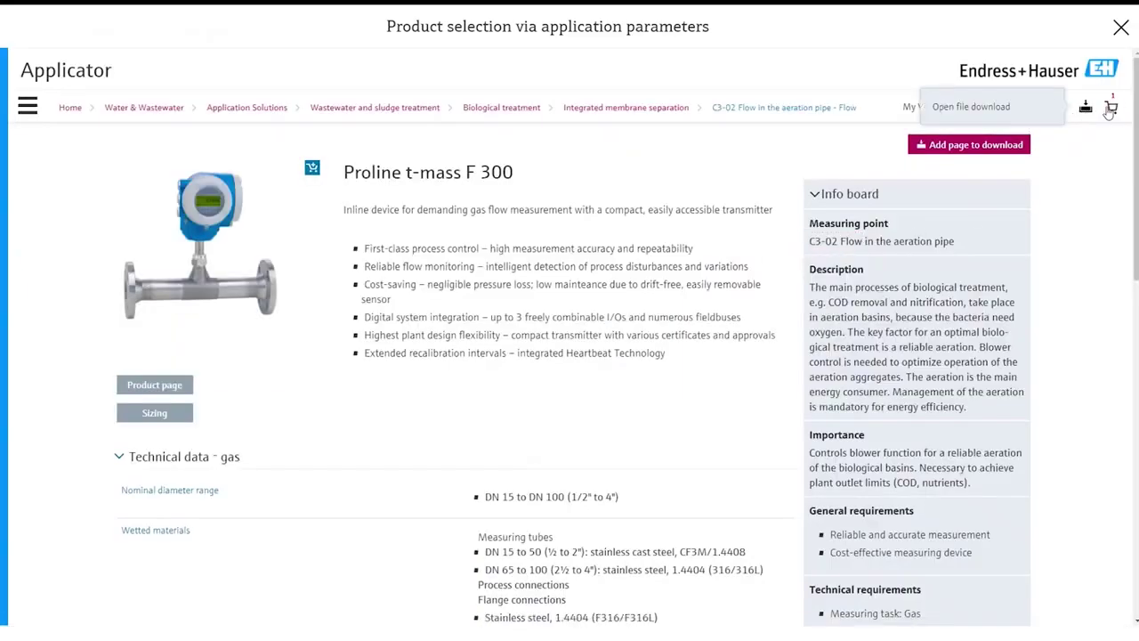
left_click(620, 107)
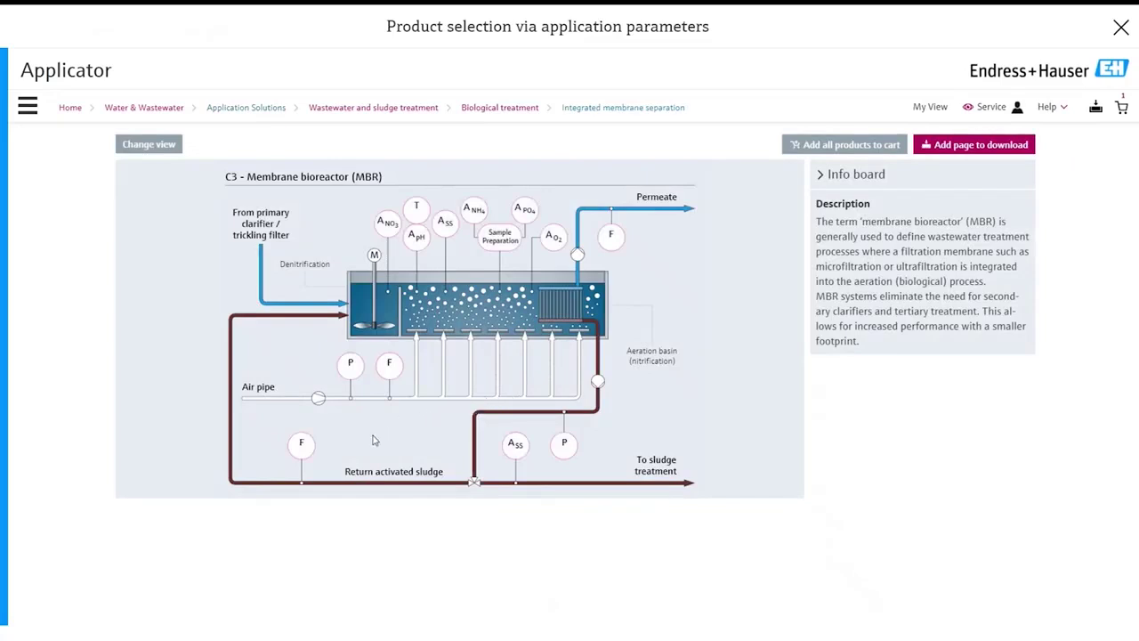
Add the Oxymax COS61D oxygen sensor from the aeration-zone measuring point to the cart
left_click(554, 236)
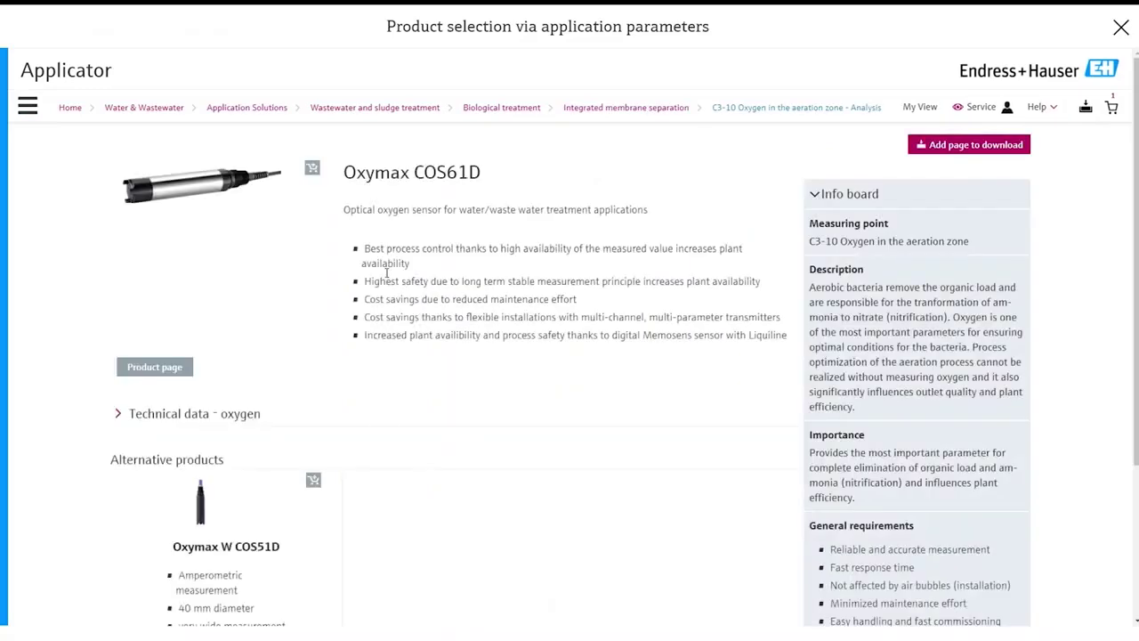
left_click(313, 170)
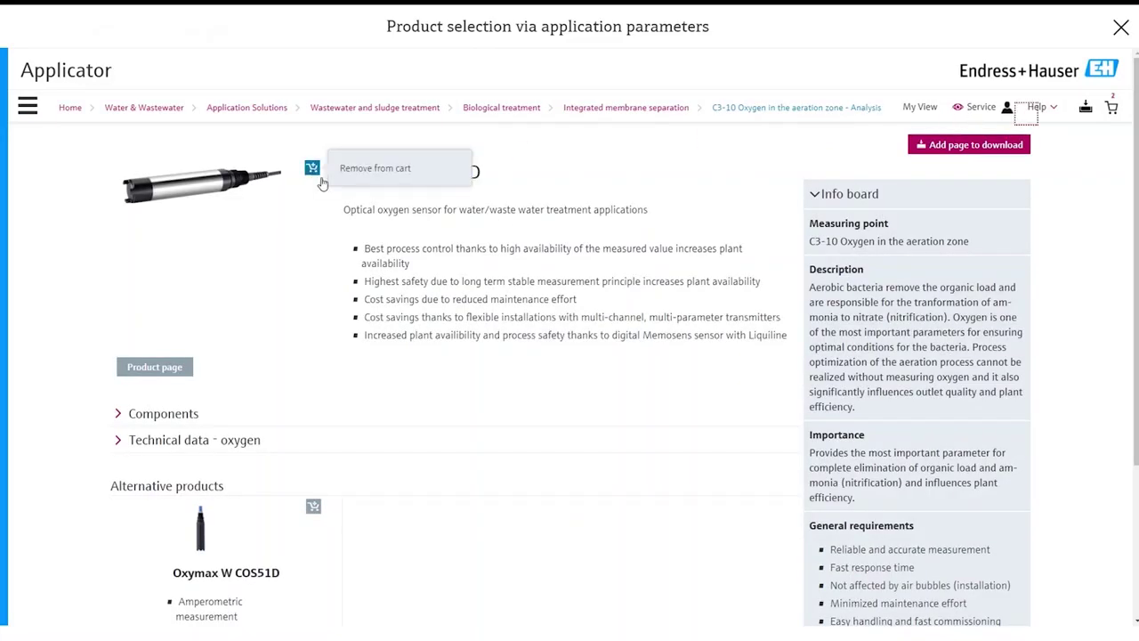
scroll(338, 311, "down", 2)
left_click(119, 294)
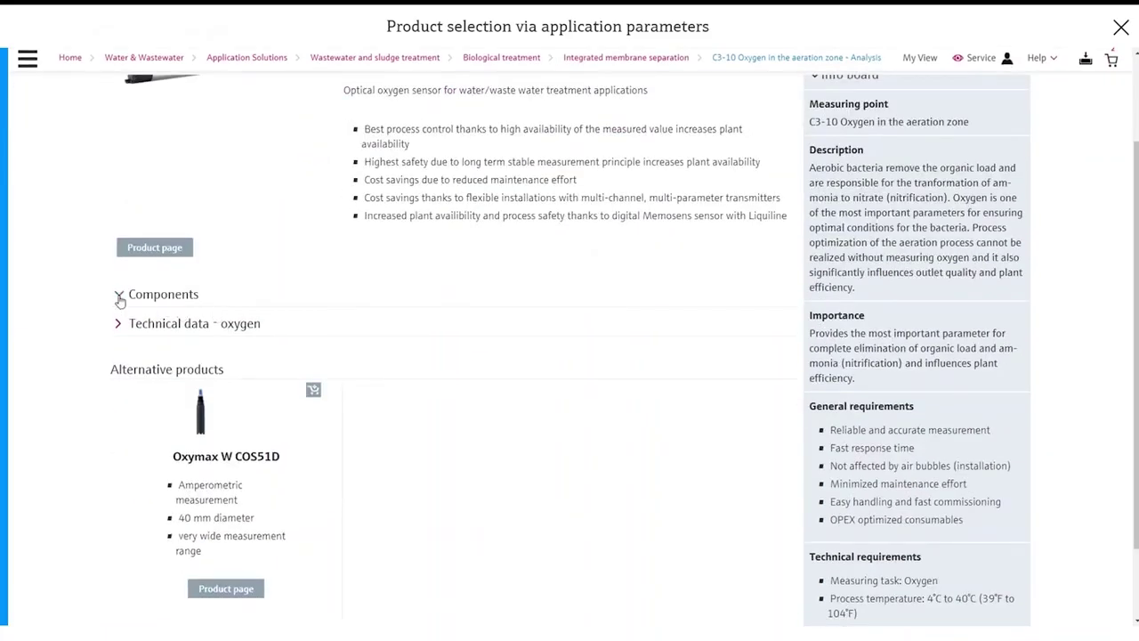
scroll(373, 278, "up", 2)
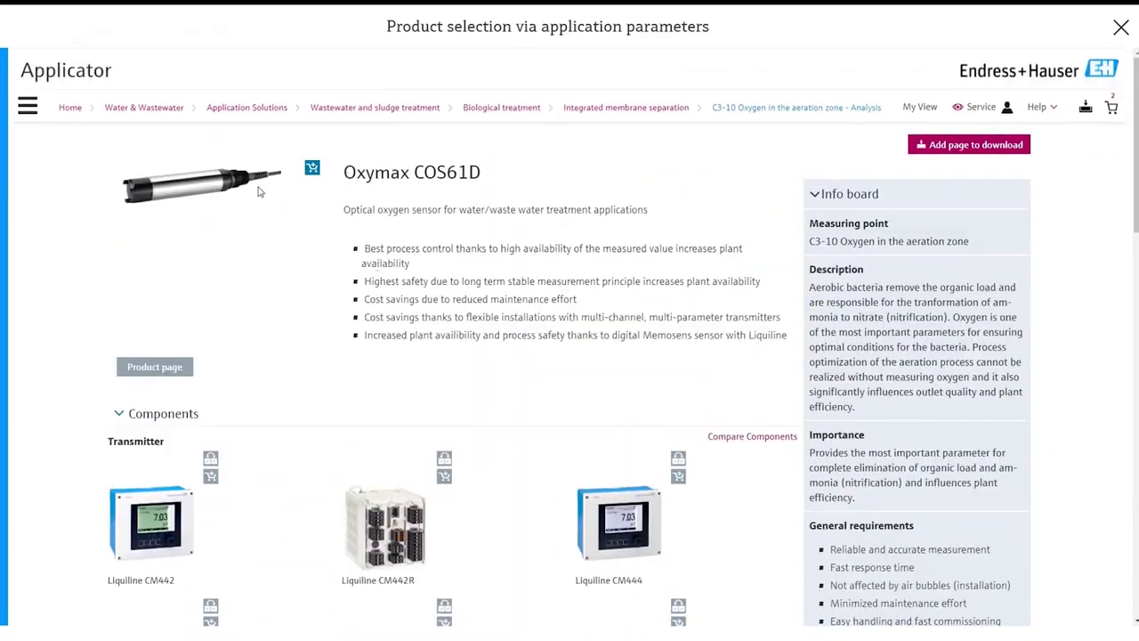
Add the compatible Liquiline CM442, Flexdip CYA112 and Flexdip CYH112 to the cart, then return to the diagram
scroll(253, 290, "down", 3)
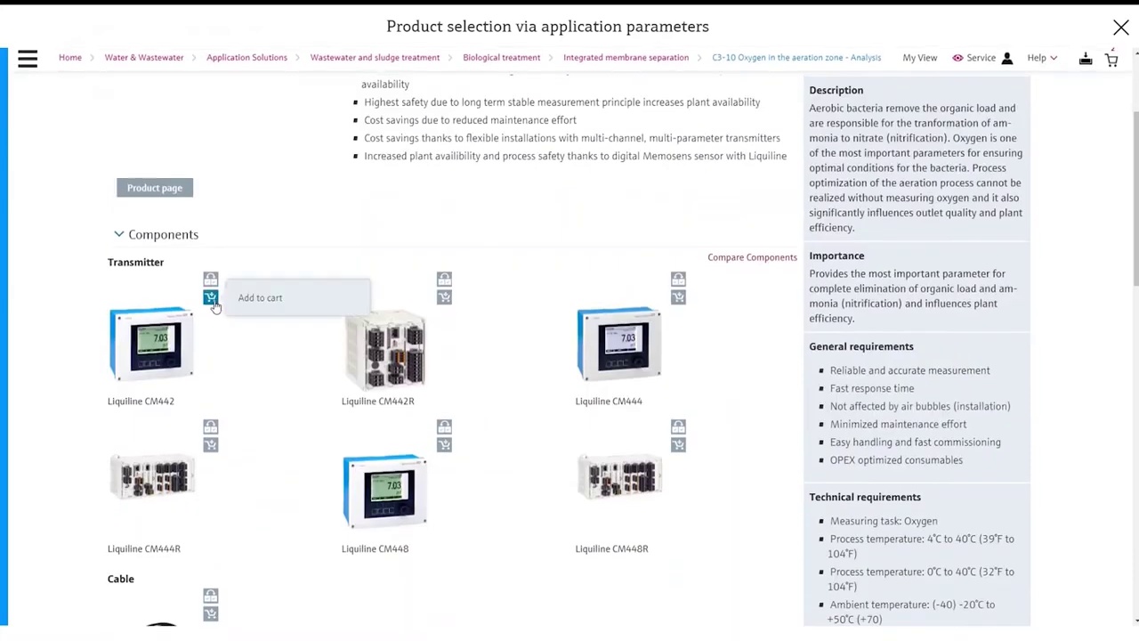
left_click(210, 296)
scroll(278, 293, "down", 5)
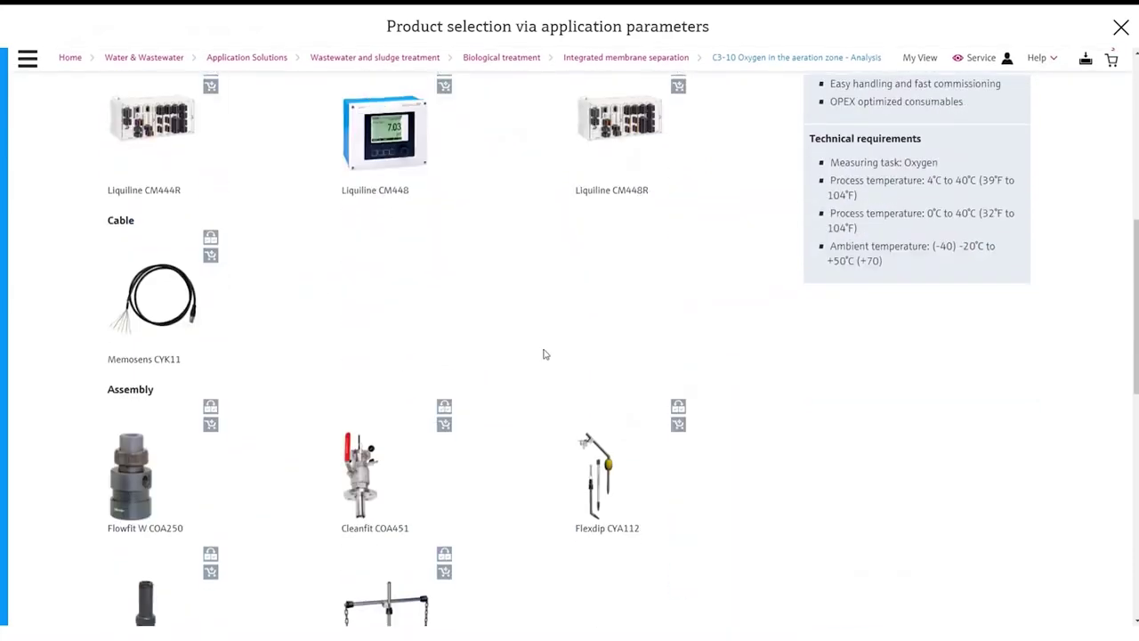
left_click(678, 425)
scroll(472, 382, "down", 3)
left_click(447, 397)
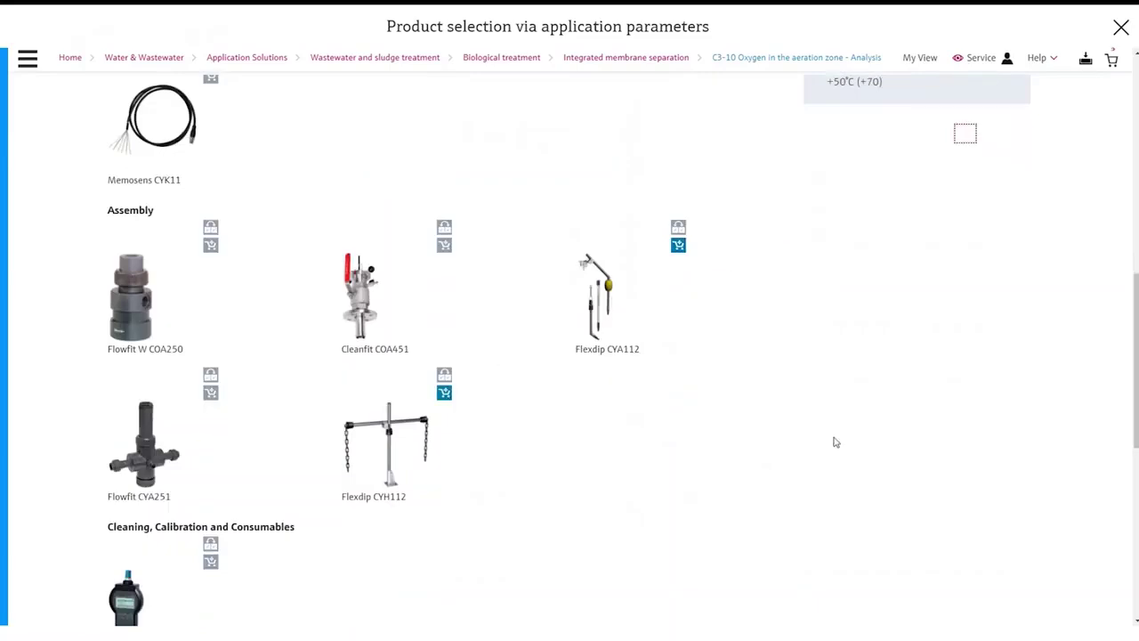
scroll(833, 439, "up", 6)
scroll(873, 362, "up", 3)
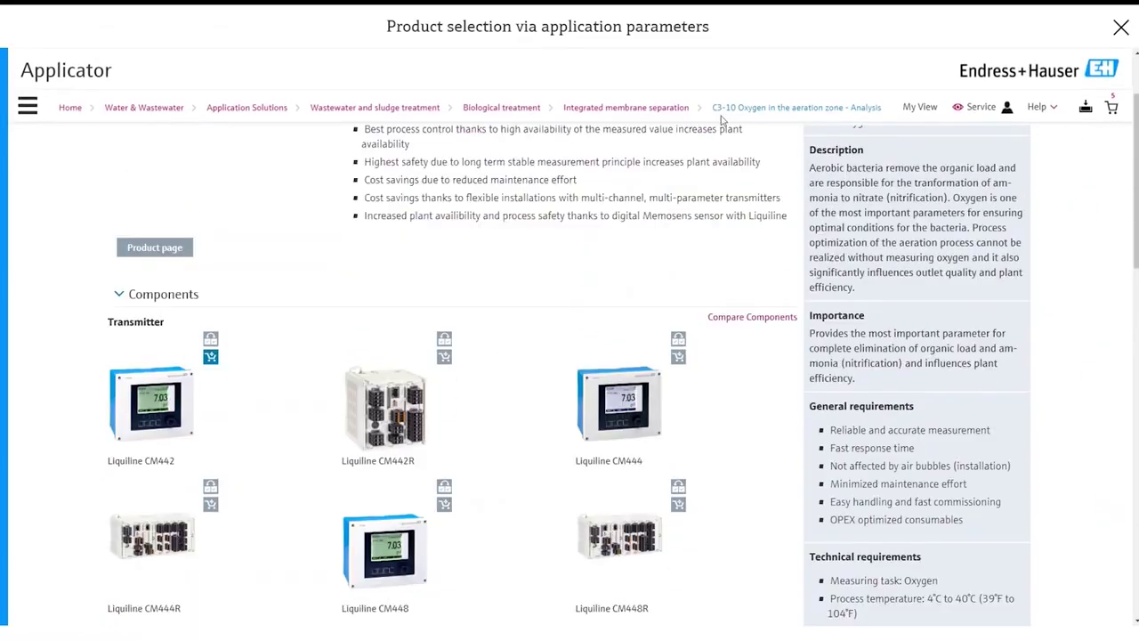
left_click(646, 106)
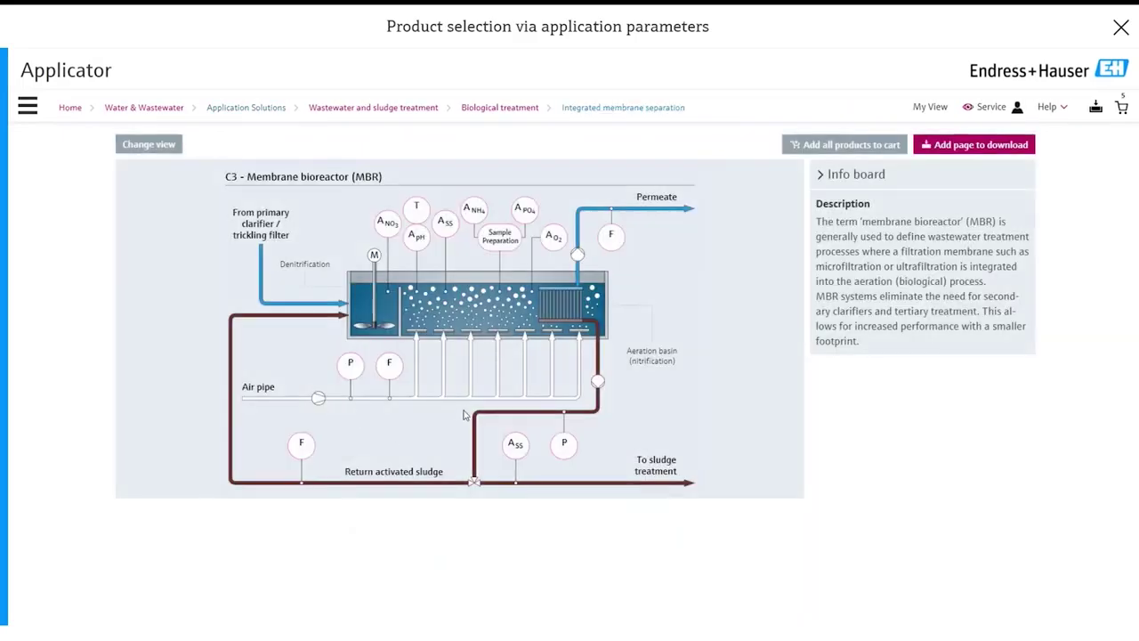
Add the CA80AM ammonium analyser and CAT820 from the NH4 point, then show the cart dropdown
left_click(476, 213)
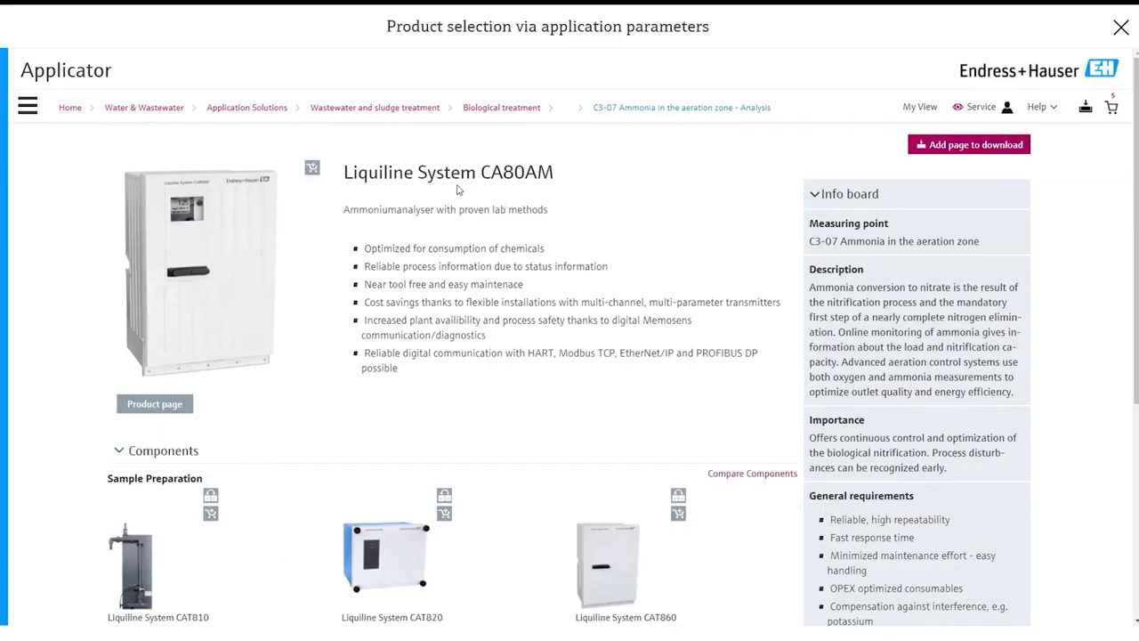
left_click(311, 167)
scroll(431, 331, "down", 1)
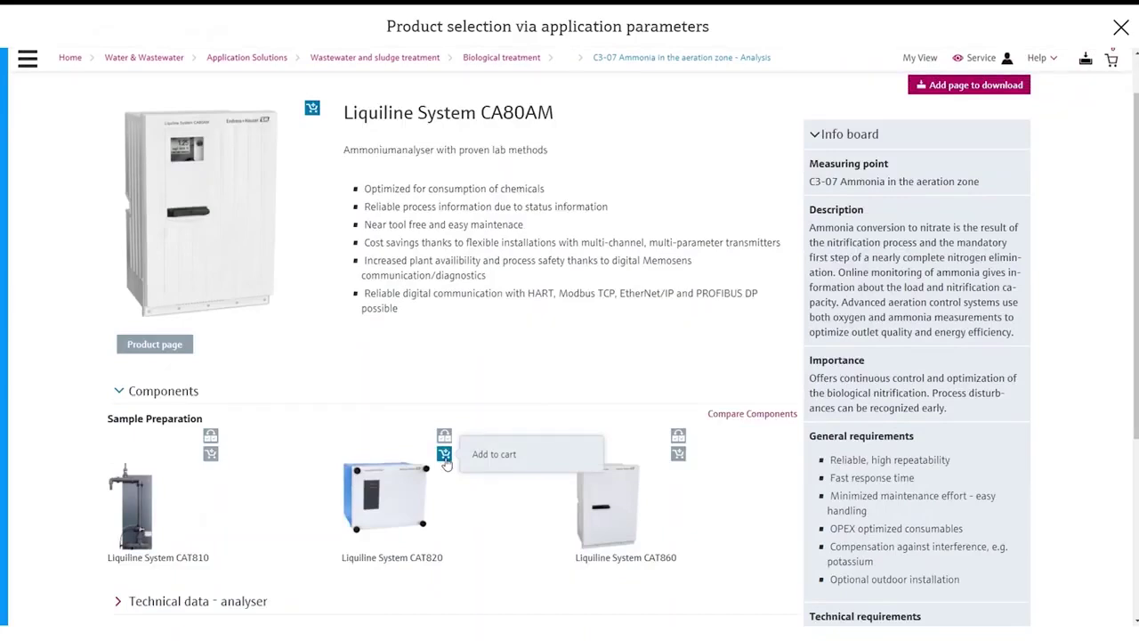
scroll(684, 353, "up", 2)
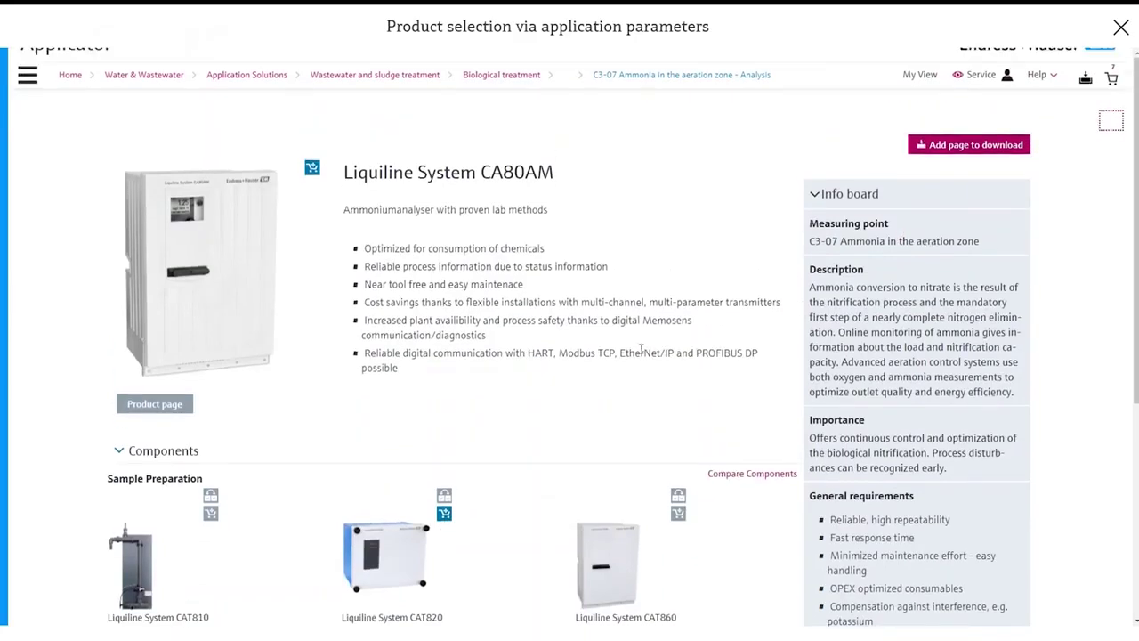
left_click(1111, 107)
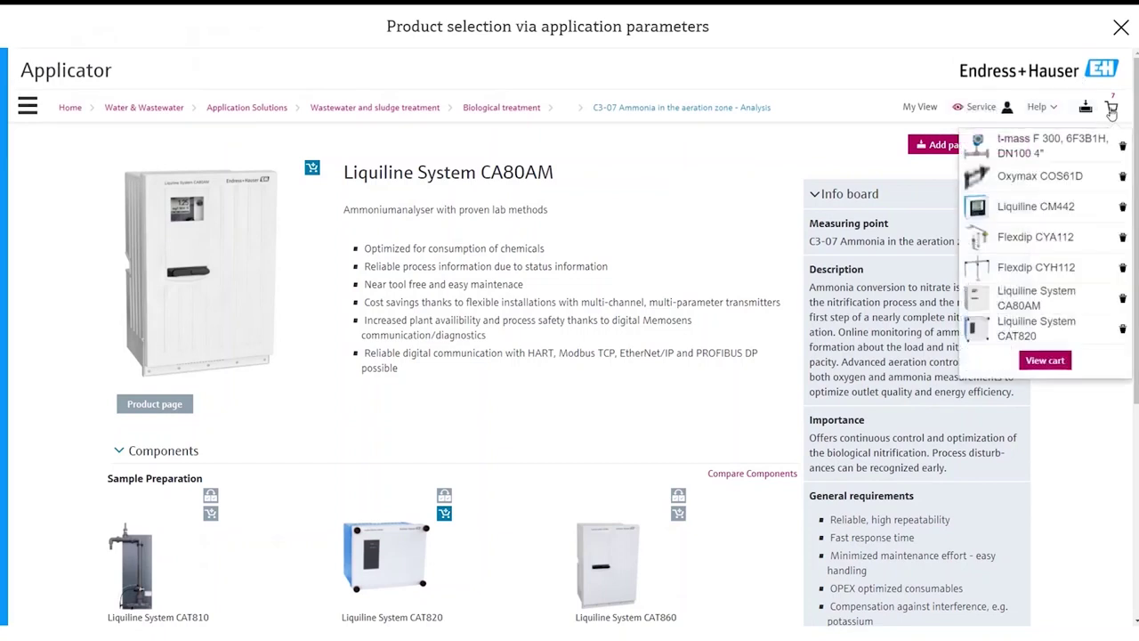
Open the full cart page and scroll down to the Oxymax COS61D item
left_click(1049, 363)
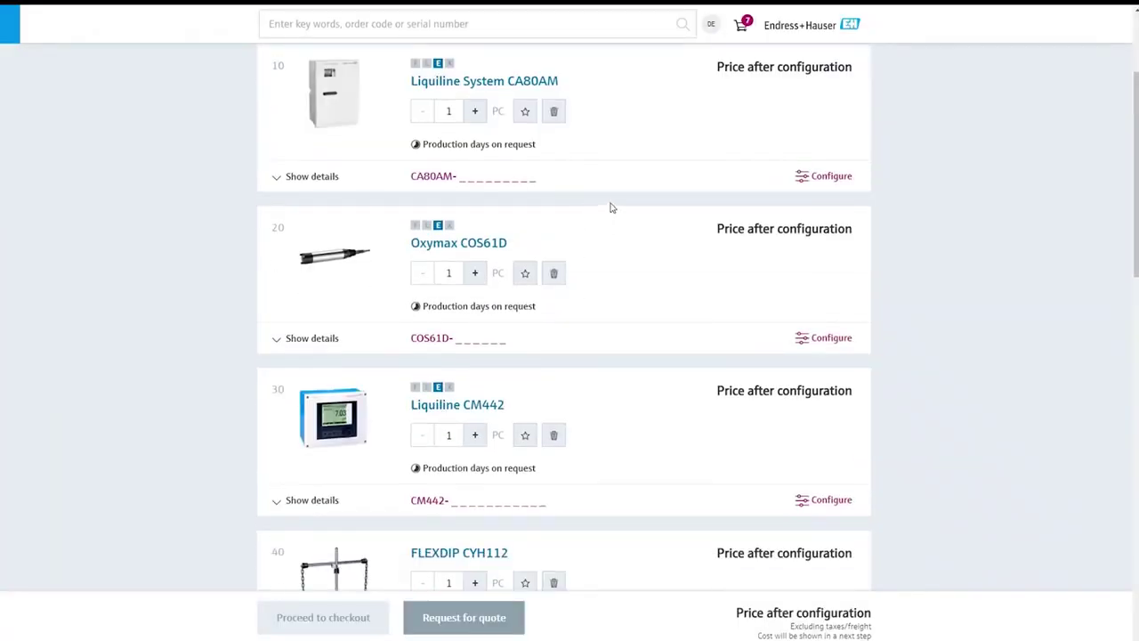
scroll(626, 201, "down", 1)
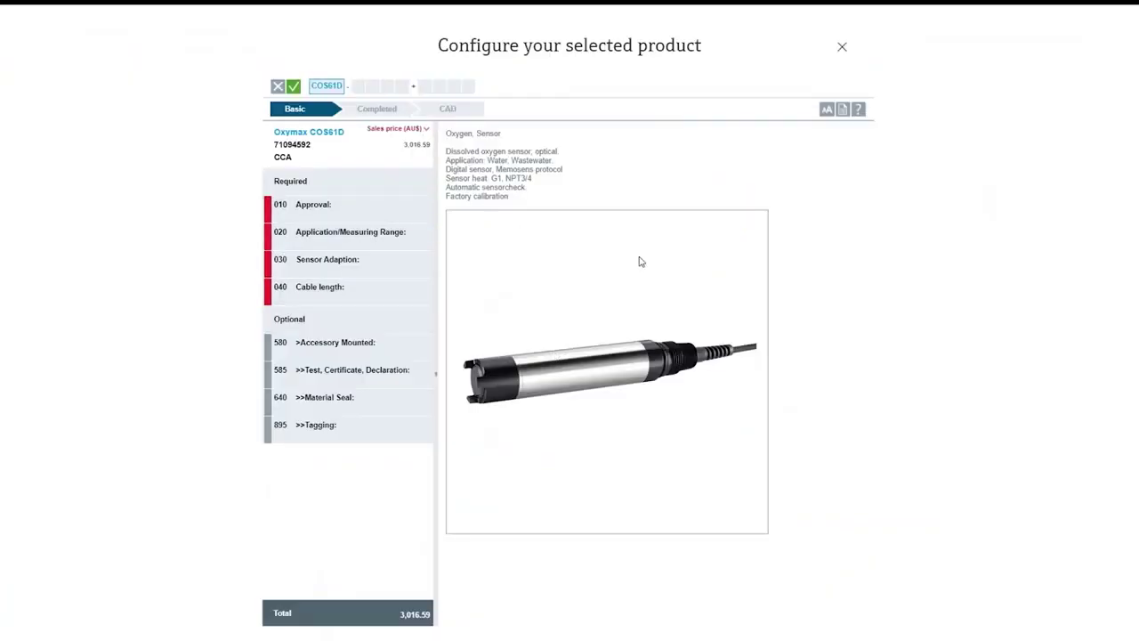
Configure COS61D as non-hazardous, 0...20mg/l oxygen, 15m M12-plug cable, air cleaning (COS61D-AAA1B4+IA)
left_click(386, 214)
left_click(549, 167)
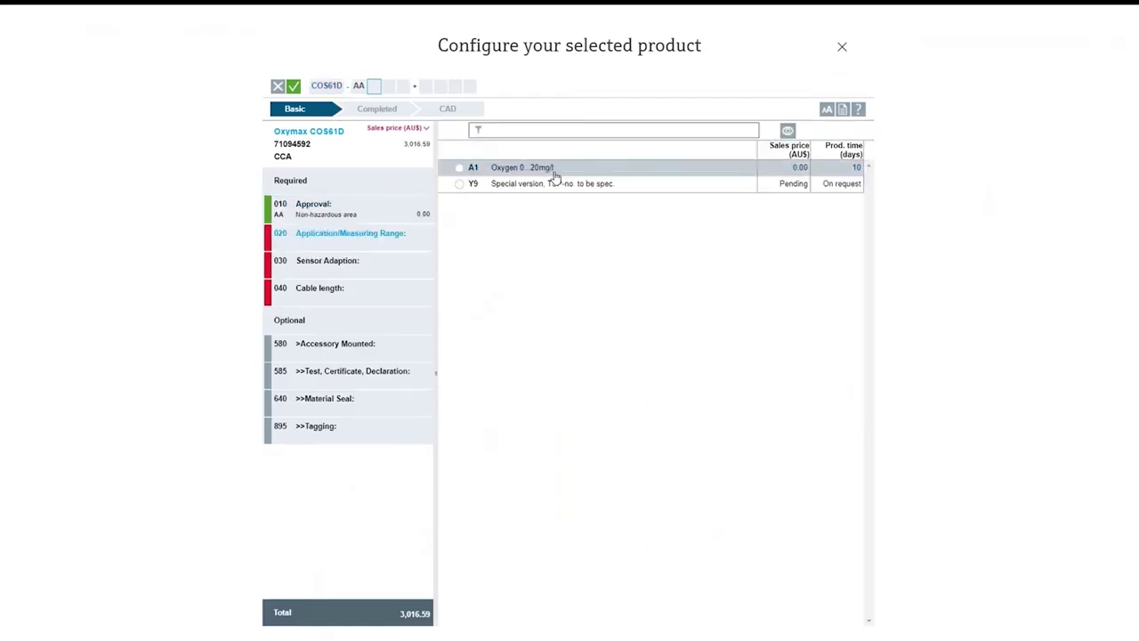
left_click(568, 169)
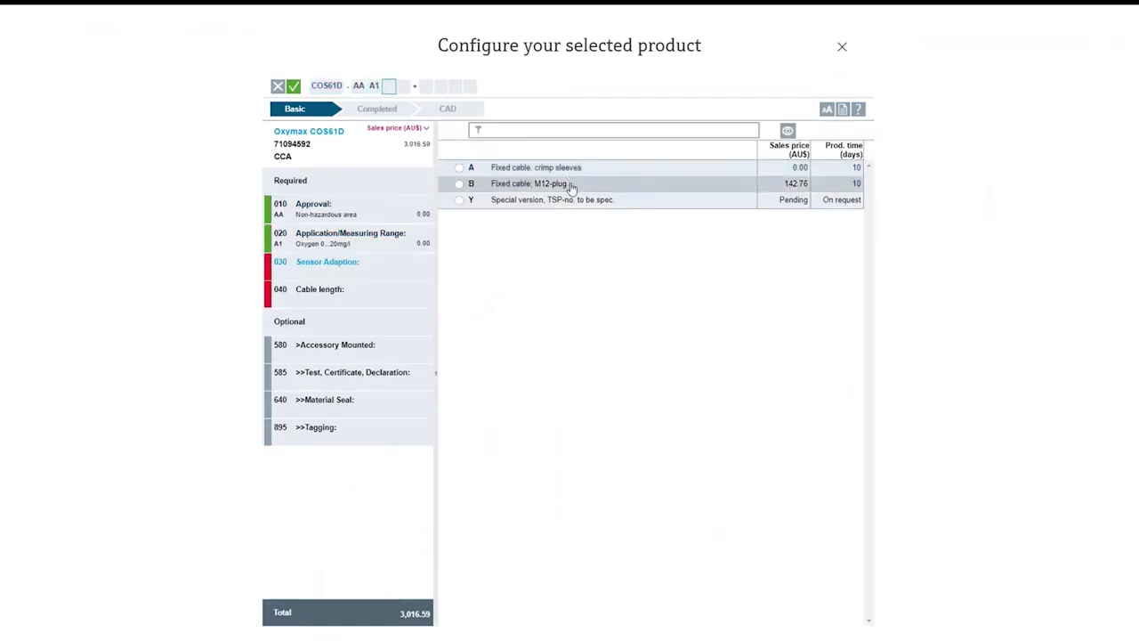
left_click(572, 185)
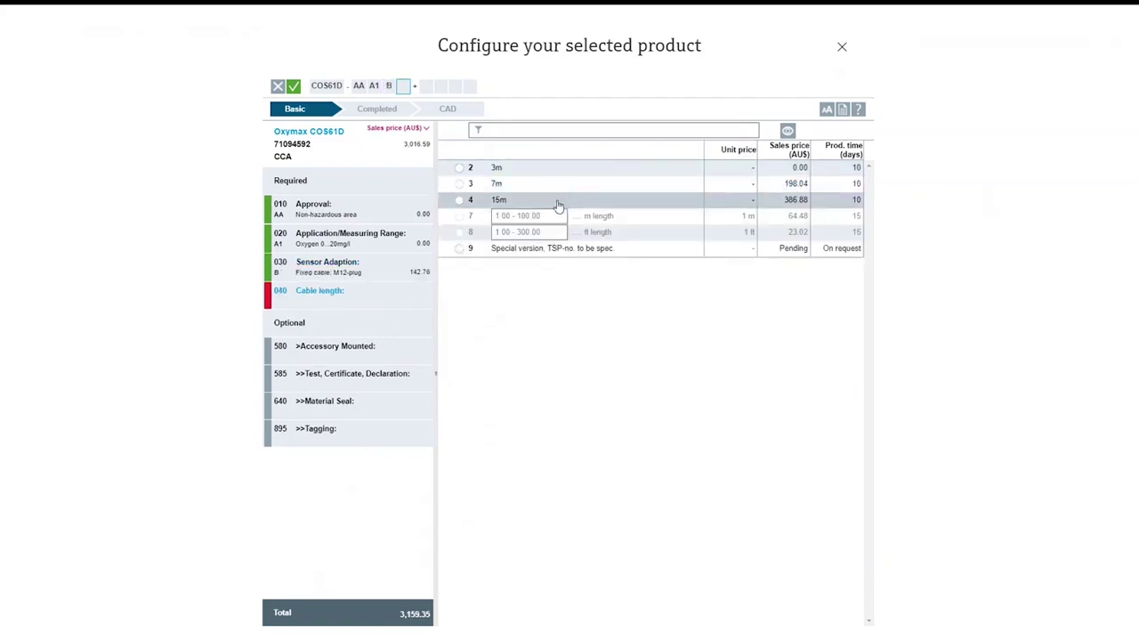
left_click(558, 203)
left_click(398, 361)
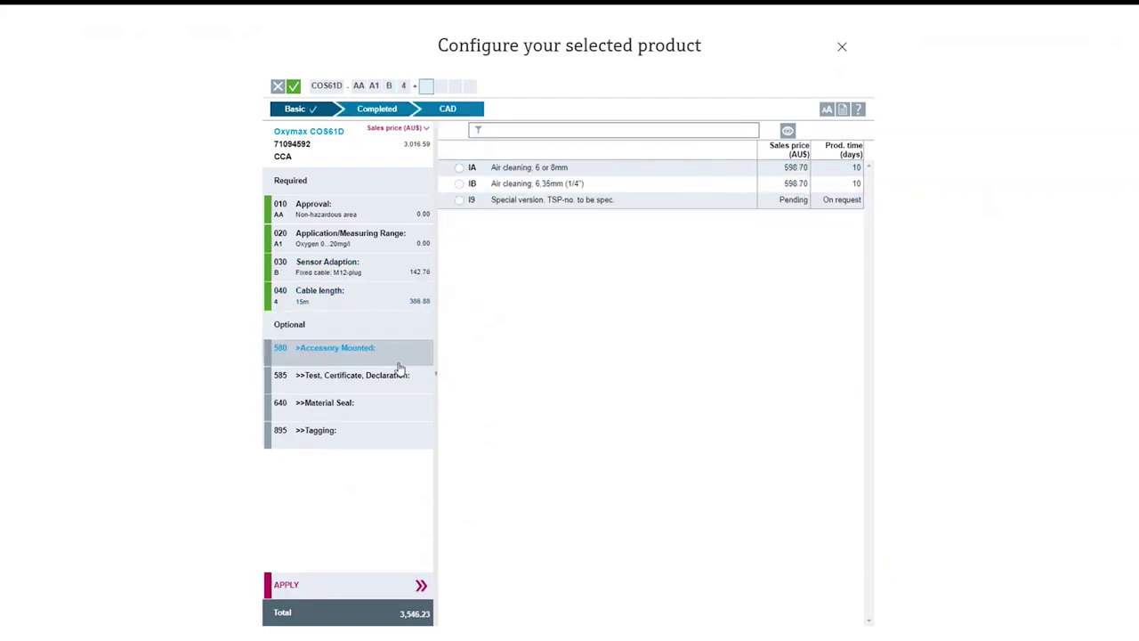
left_click(568, 169)
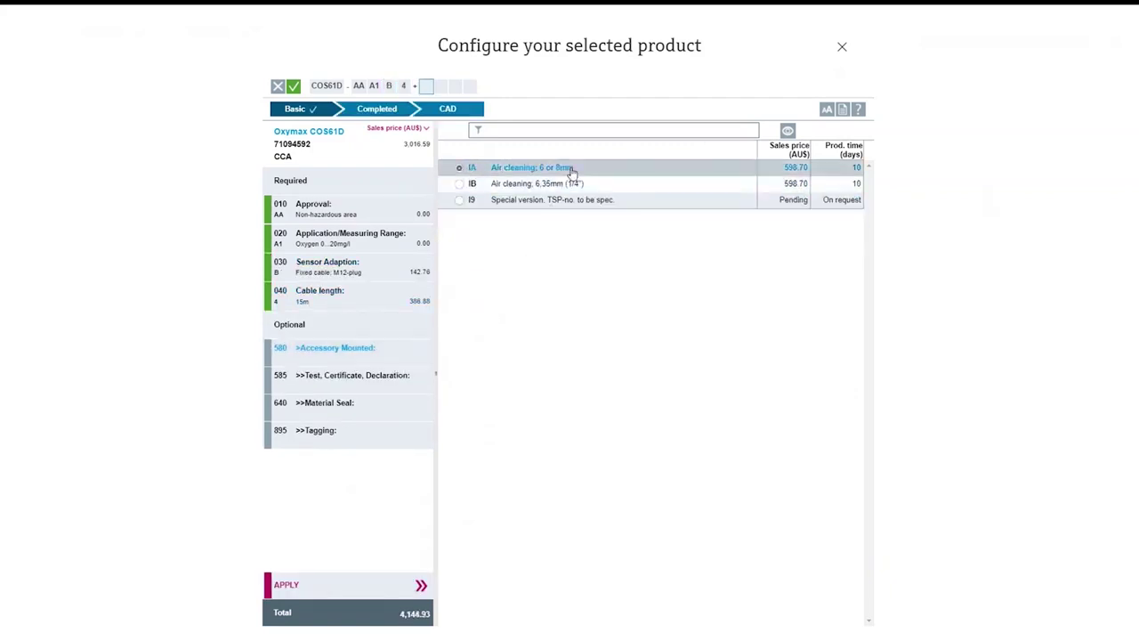
left_click(414, 586)
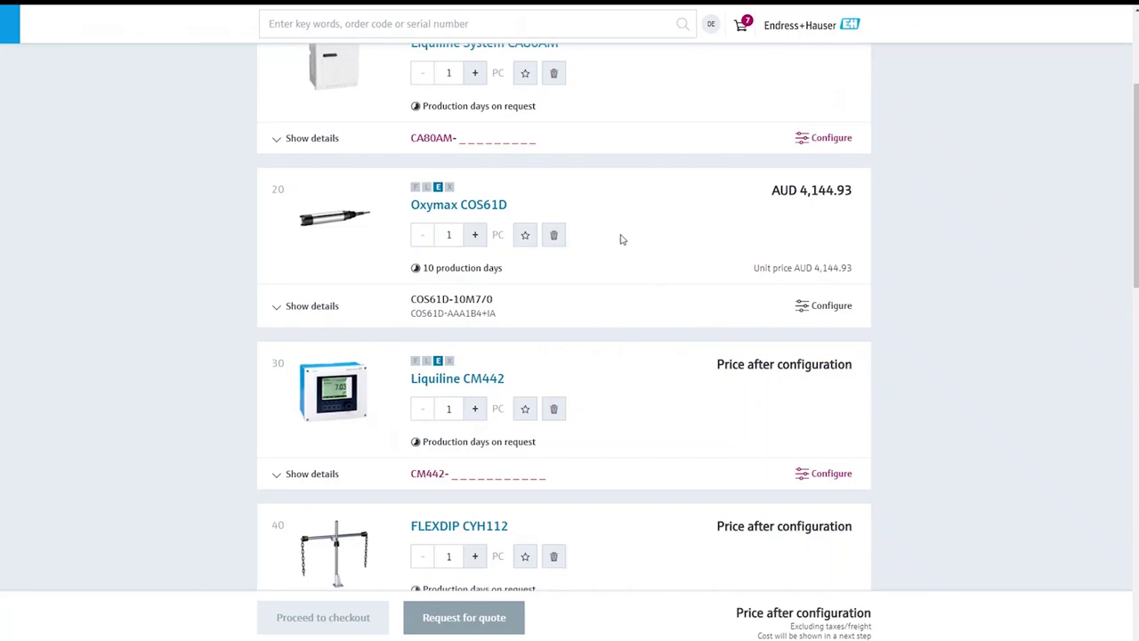
Scroll the reloaded cart to check the COS61D price of AUD 4,144.93 and its order code
scroll(626, 373, "up", 2)
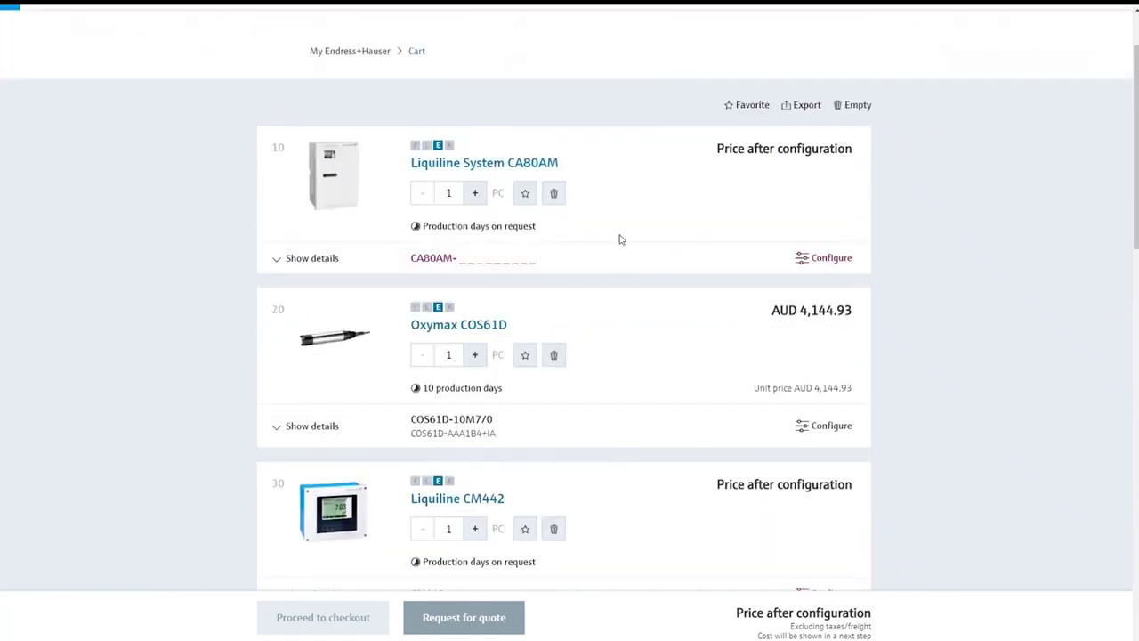
scroll(551, 328, "down", 2)
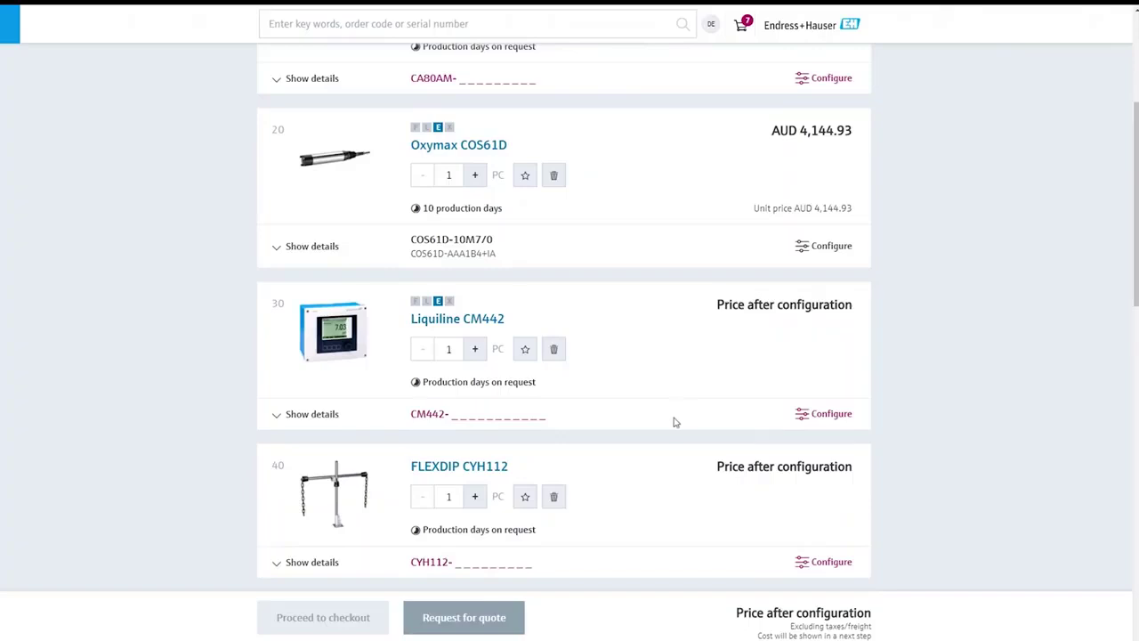
scroll(672, 425, "up", 3)
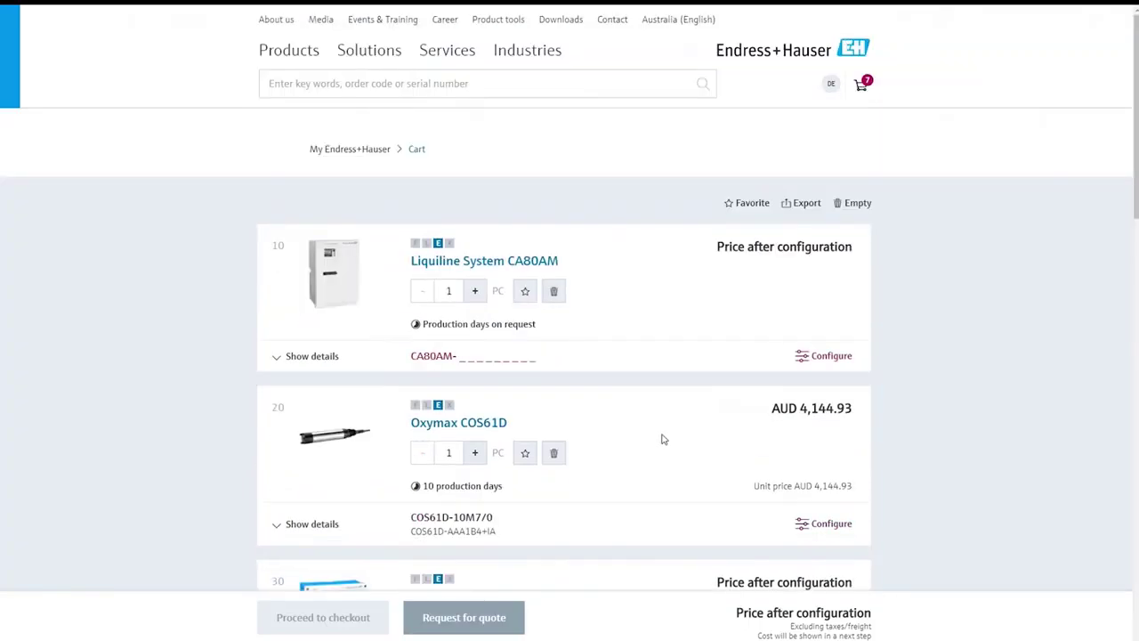